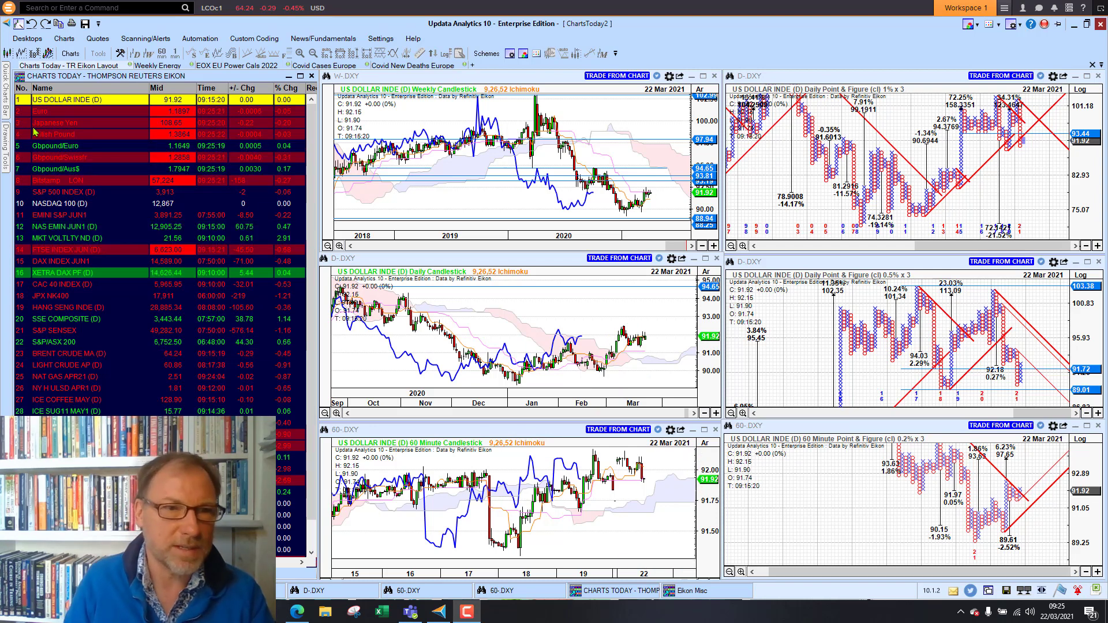
Load the Euro, British Pound, Gbpound/Euro and Bitstamp LON bitcoin into the linked charts in turn.
left_click(50, 115)
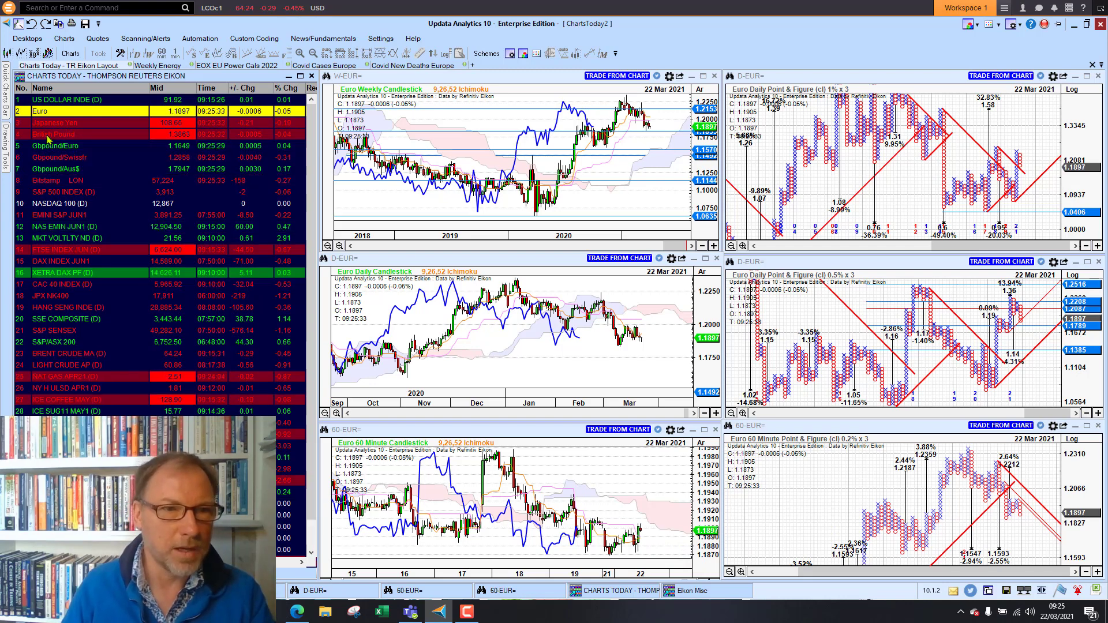
left_click(48, 135)
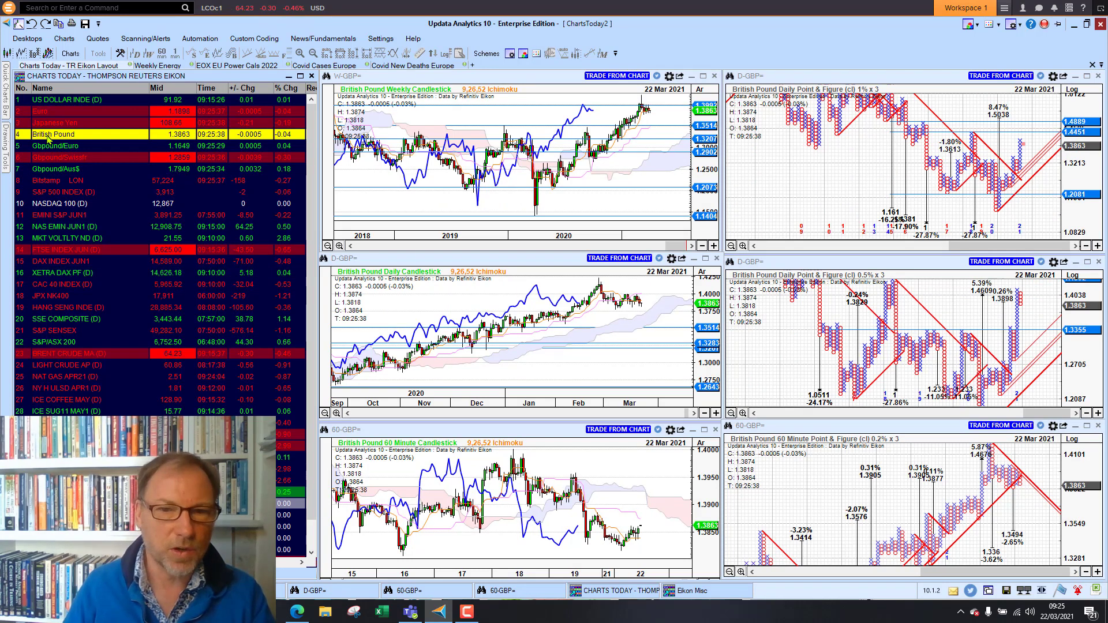
left_click(57, 146)
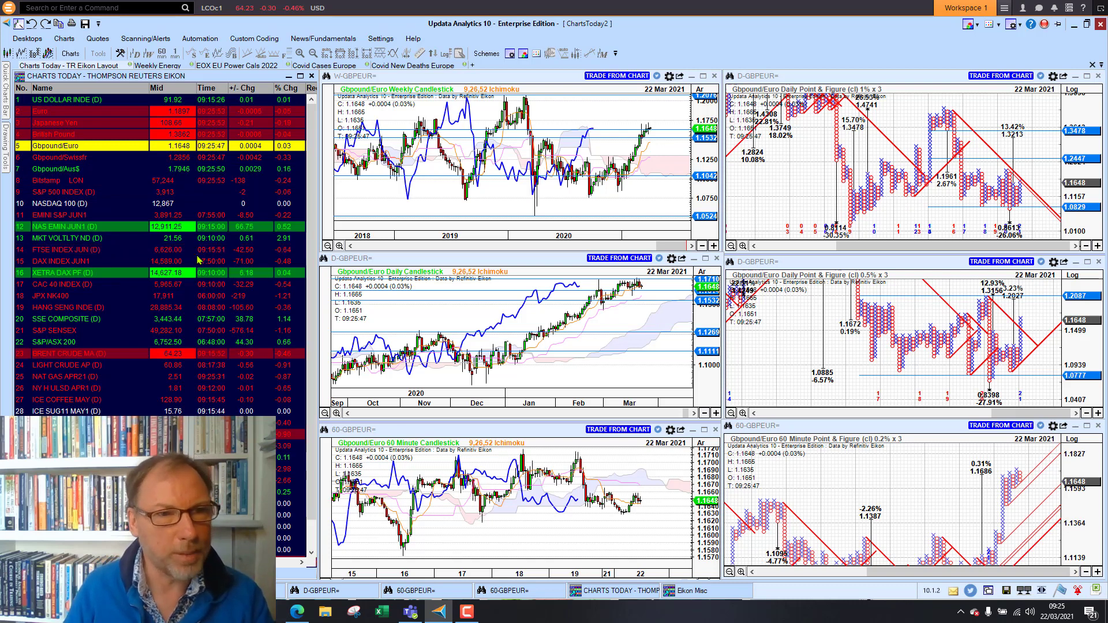
left_click(54, 180)
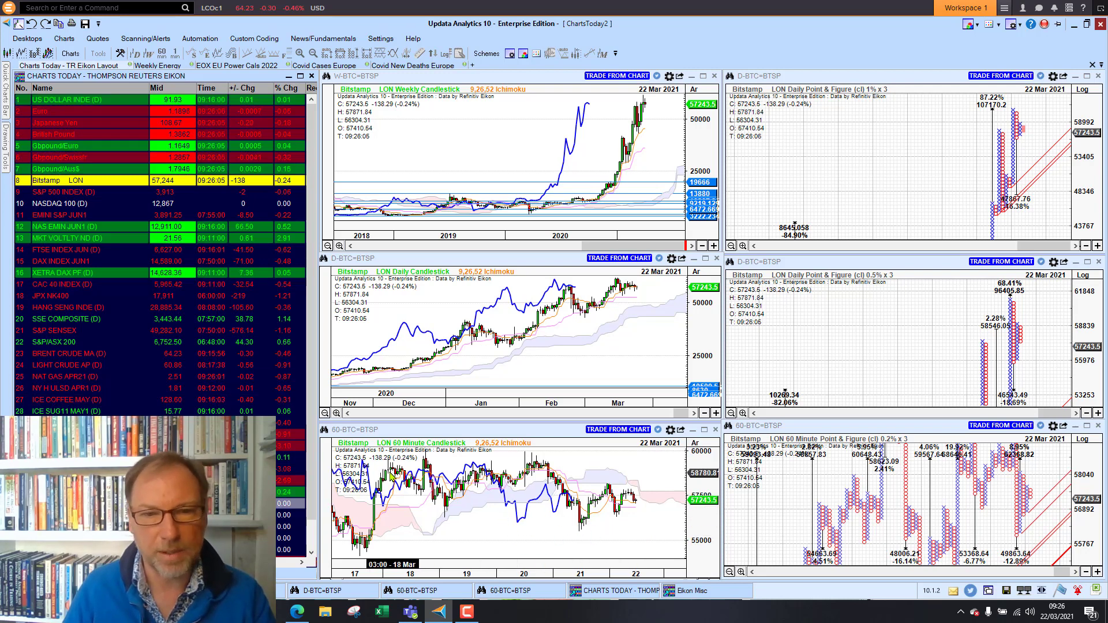
Show the S&P 500 INDEX (D), then NASDAQ 100 (D), across the six linked charts.
left_click(74, 195)
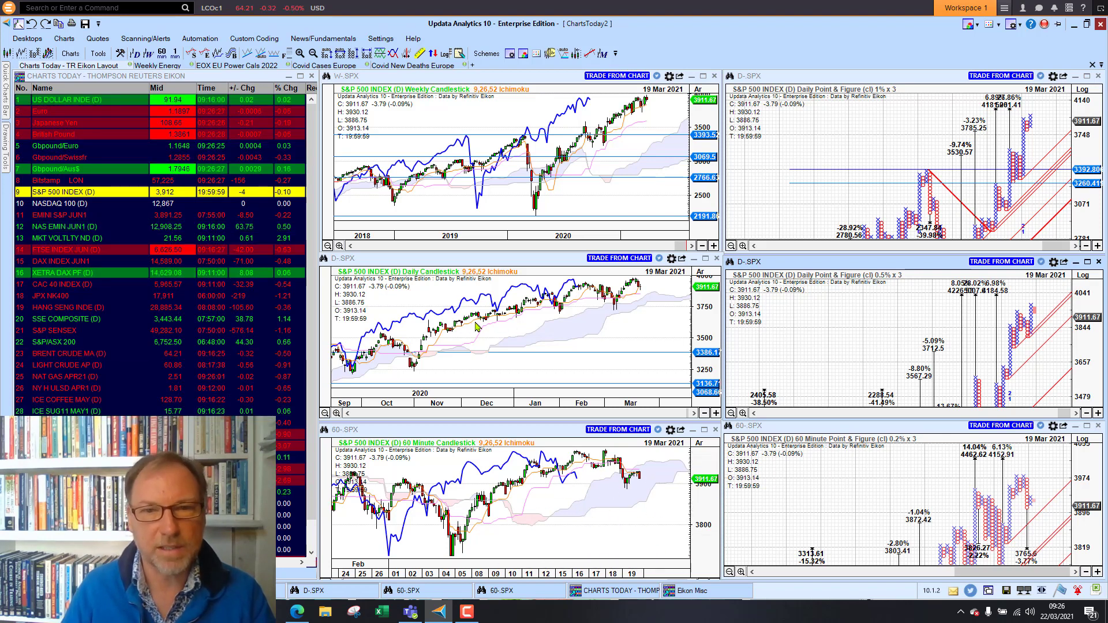
left_click(97, 203)
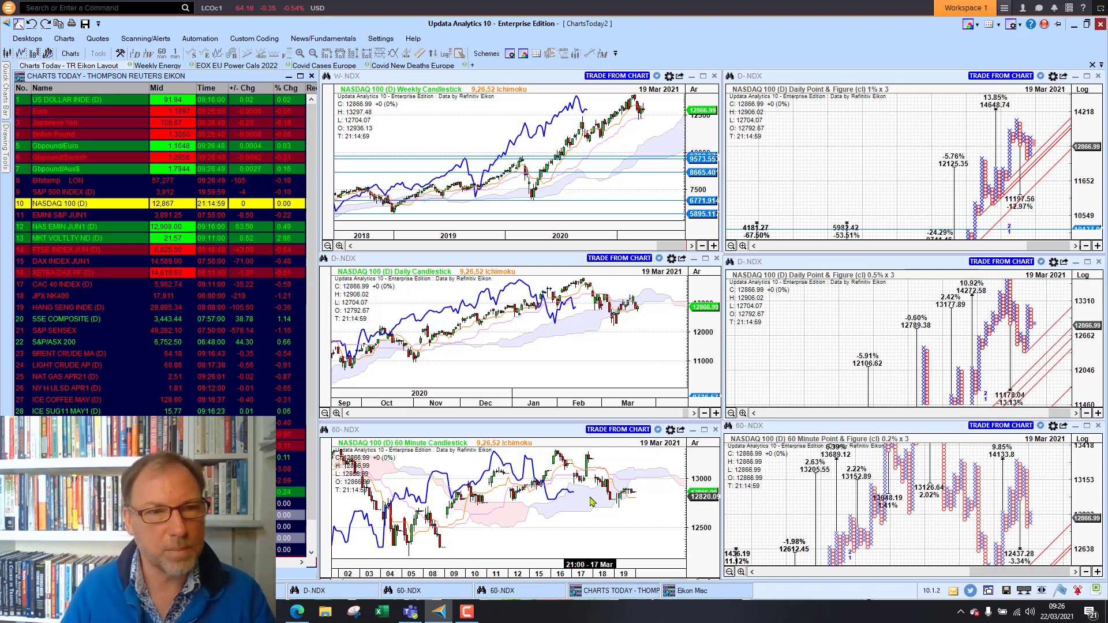
Step the charts through EMINI S&P JUN1, NAS EMIN JUN1, VIX, FTSE, DAX JUN1, XETRA DAX and CAC 40.
left_click(52, 216)
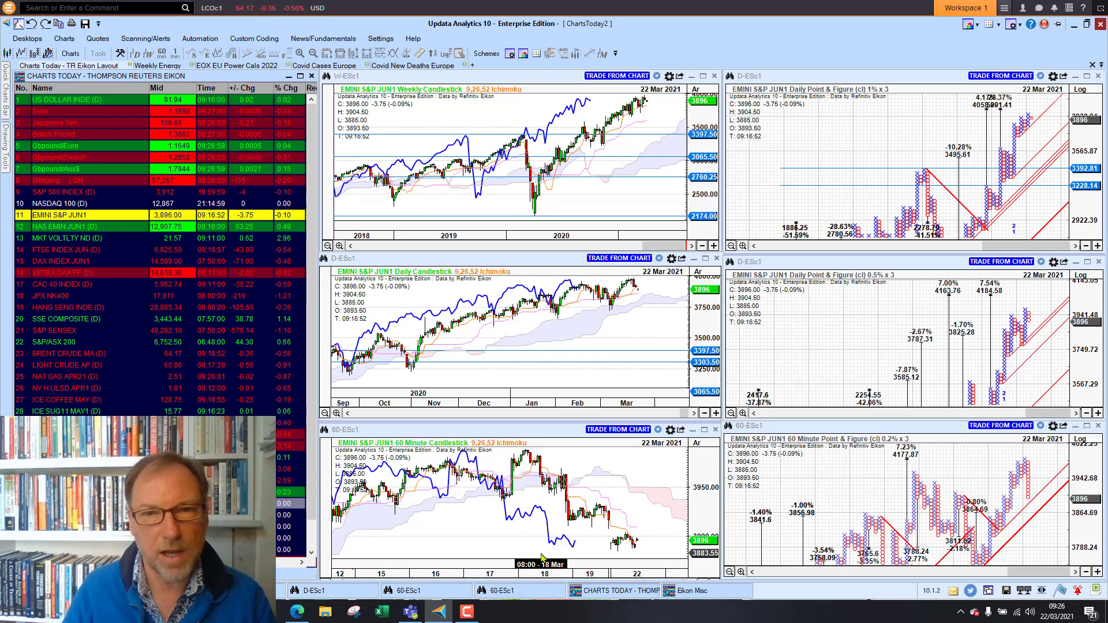
left_click(65, 226)
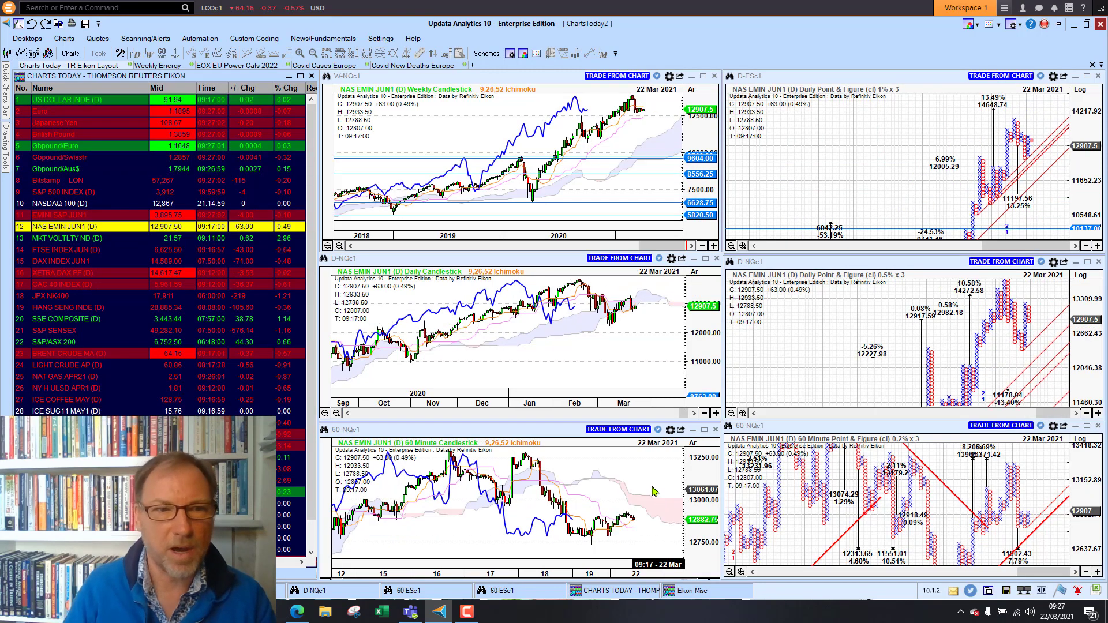
left_click(71, 235)
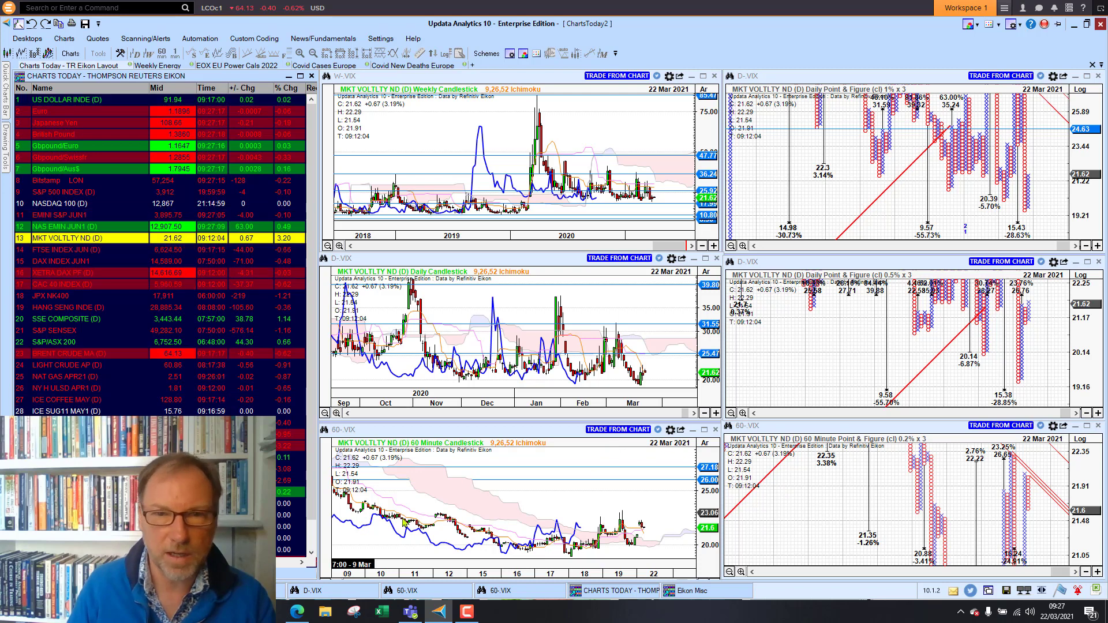
left_click(62, 254)
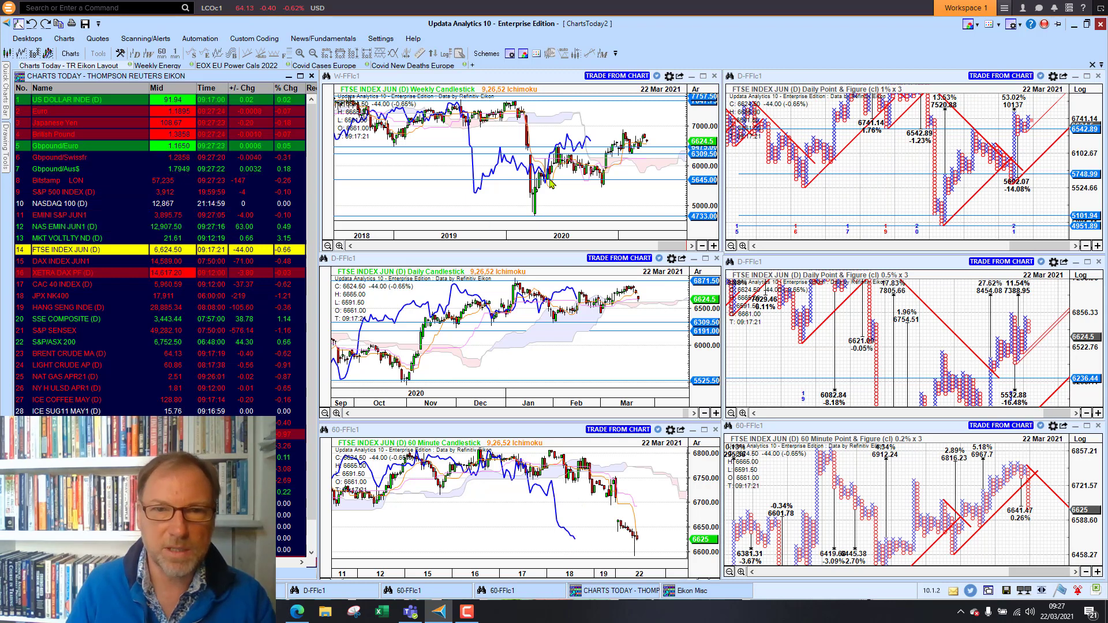
left_click(61, 265)
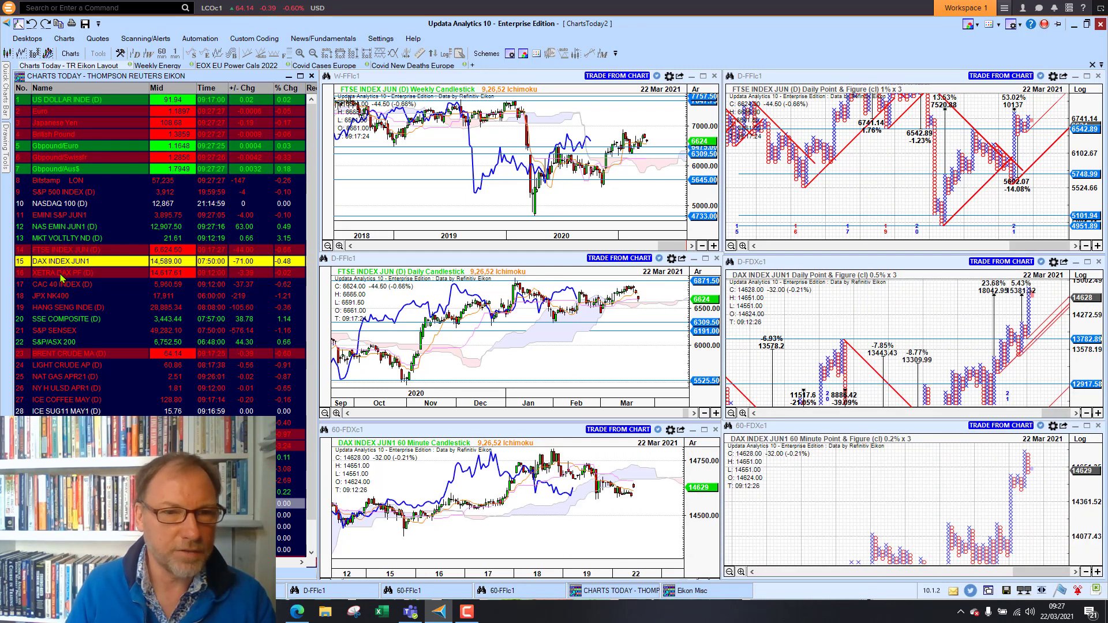
left_click(61, 274)
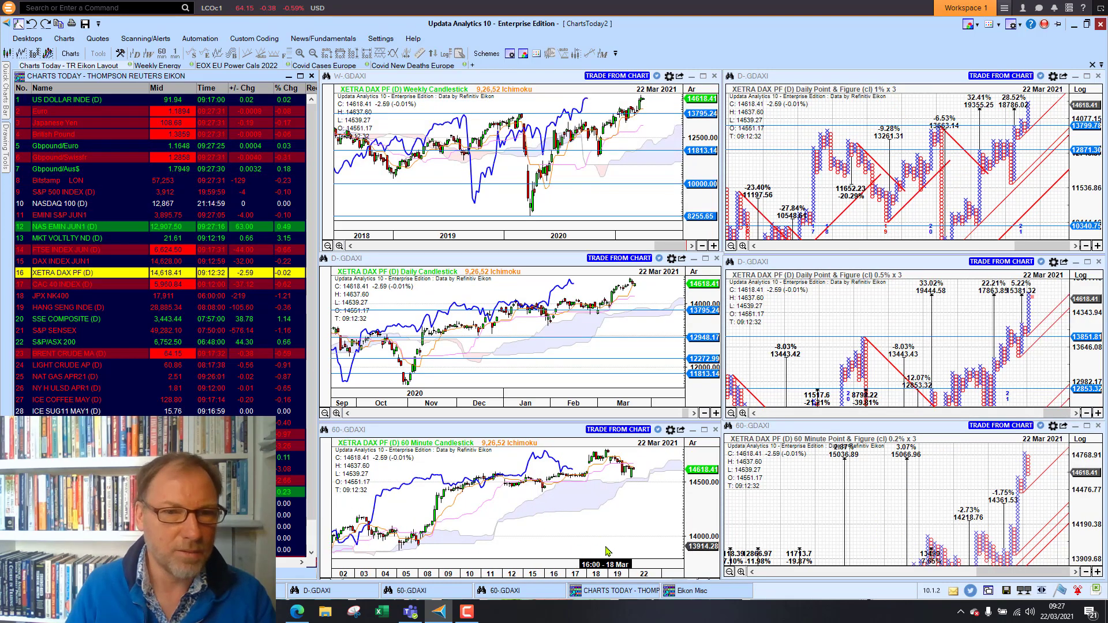
left_click(88, 285)
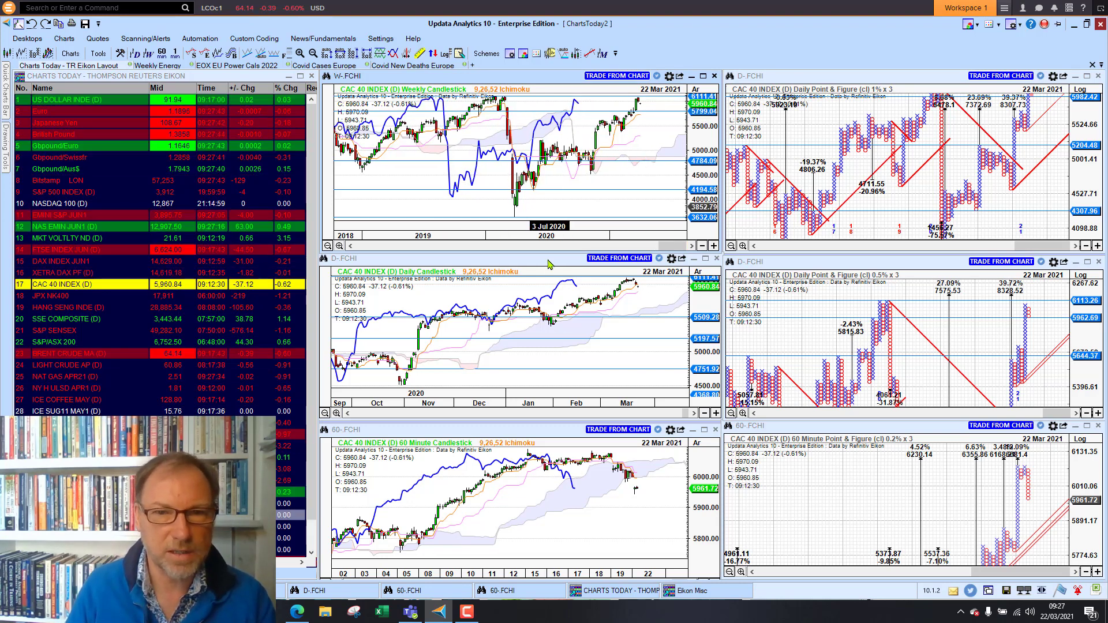
Load JPX NK400, Hang Seng, SSE Composite, S&P Sensex, S&P/ASX 200 and gold into the linked charts.
left_click(53, 296)
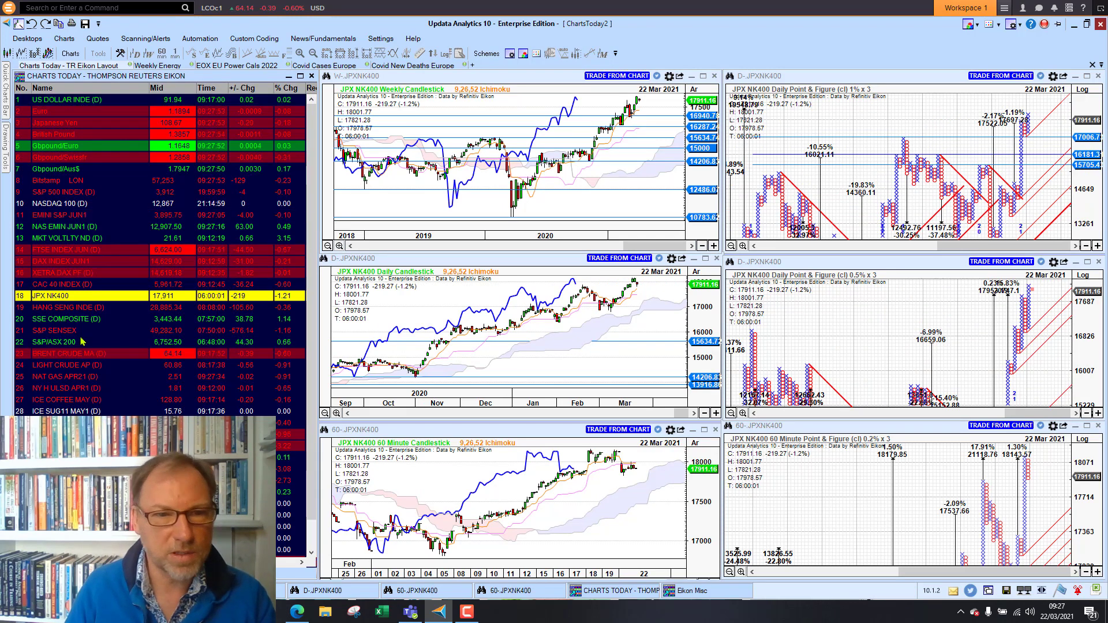
left_click(57, 308)
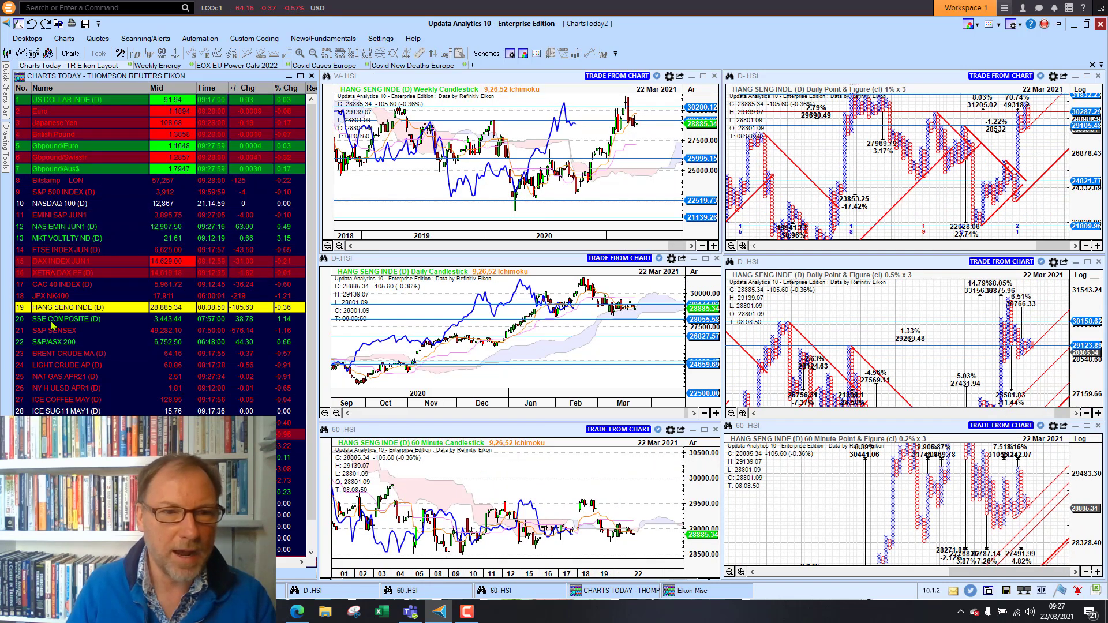
left_click(52, 321)
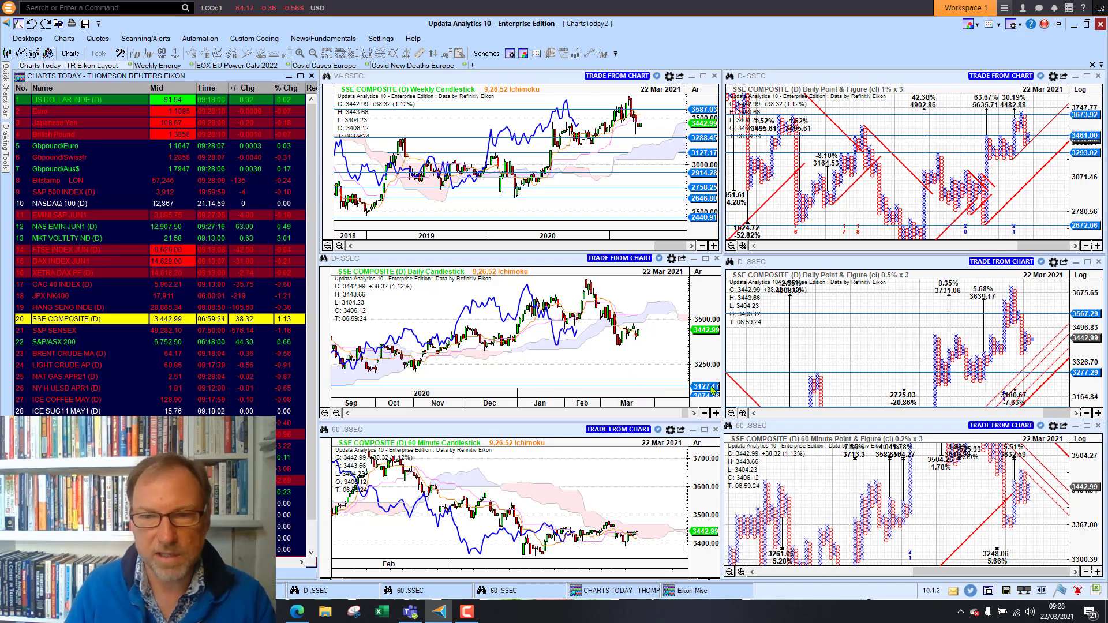
left_click(58, 331)
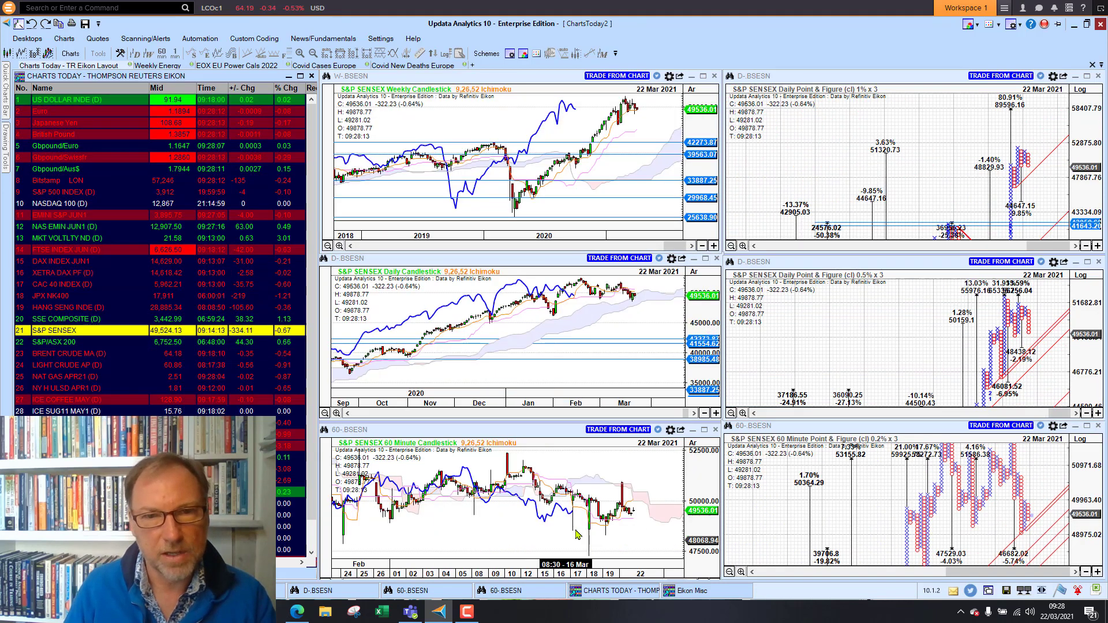
left_click(51, 343)
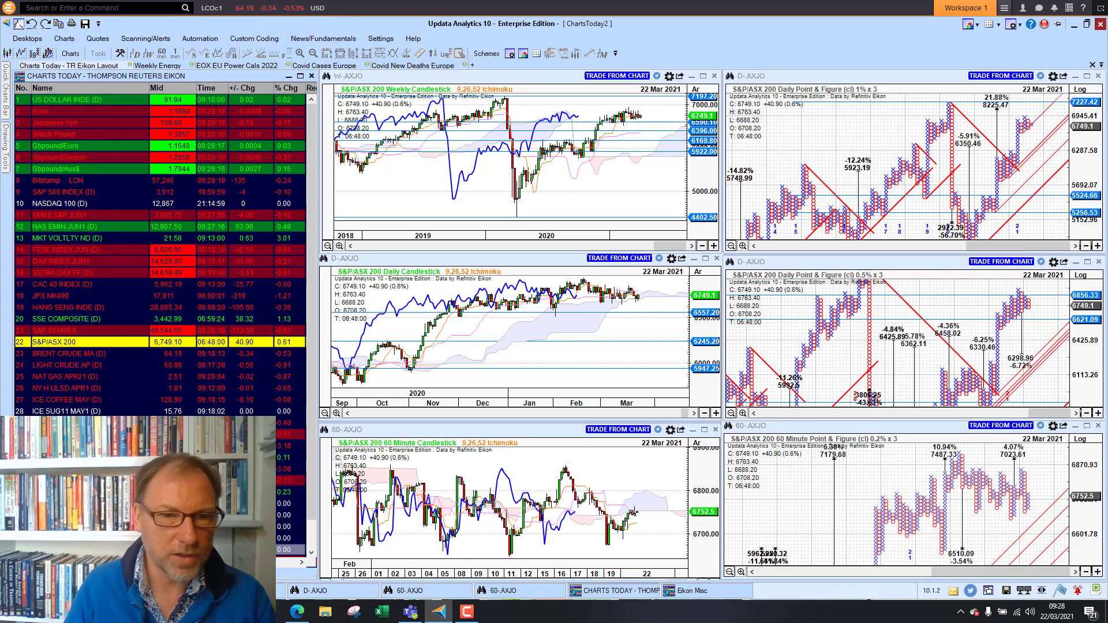
left_click(173, 434)
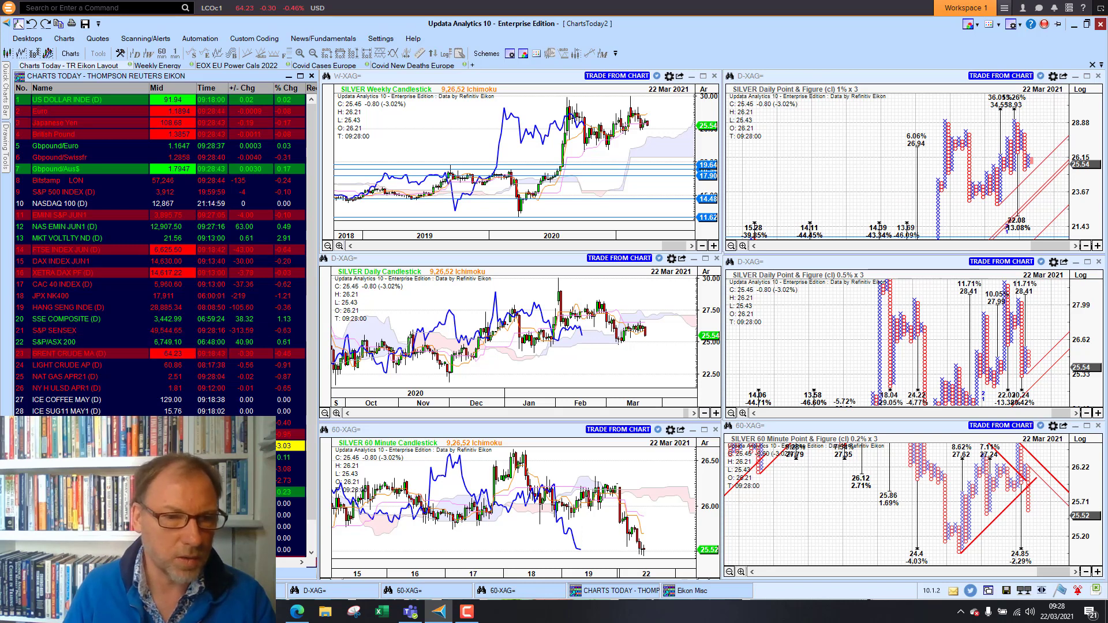
Advance through HG Copper and the US 10Y and 30Y T-Notes, then switch to Weekly Energy.
key("Down")
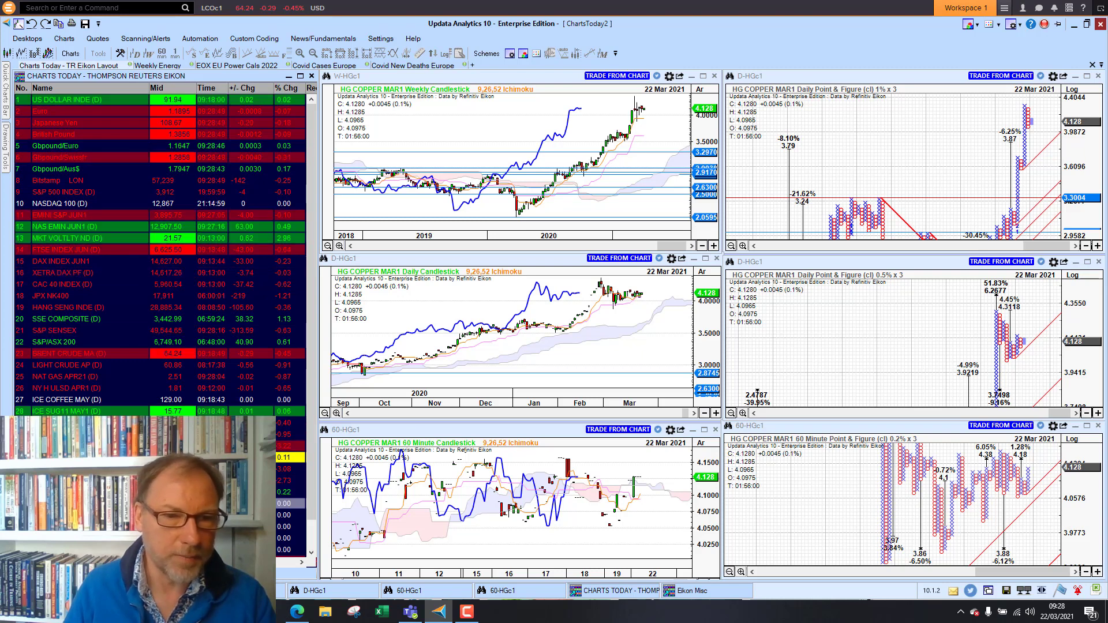
key("Page_Down")
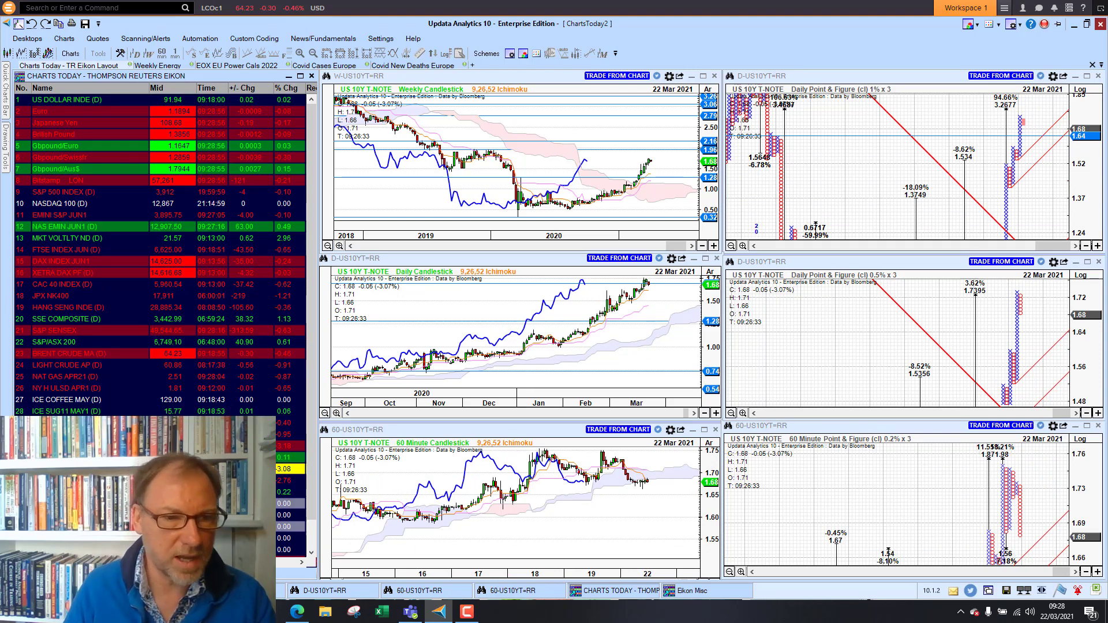
key("Page_Down")
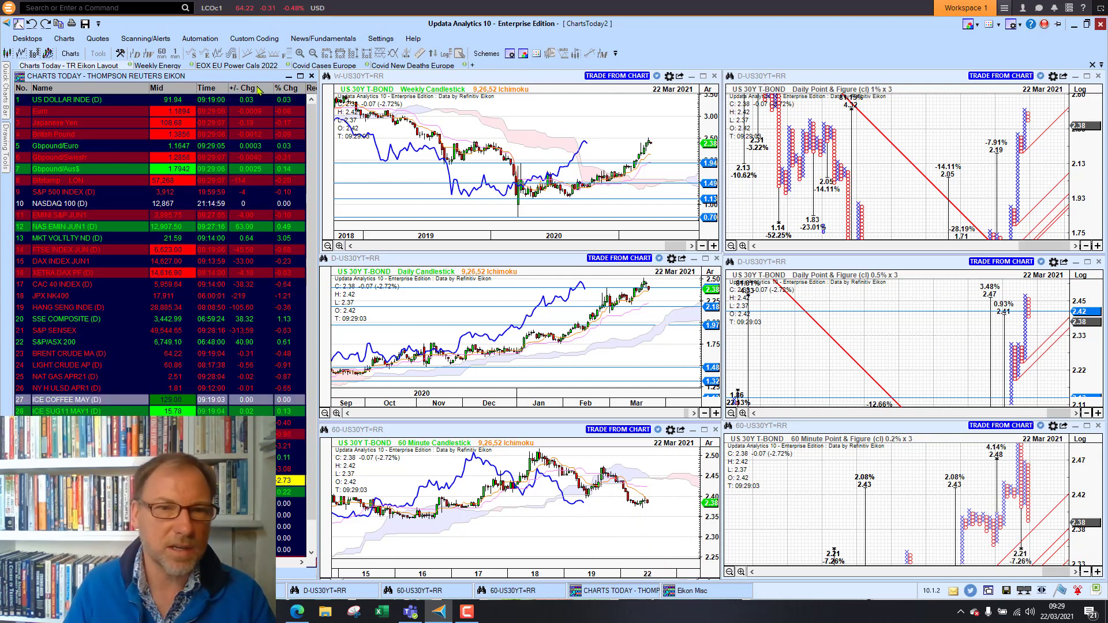
left_click(158, 66)
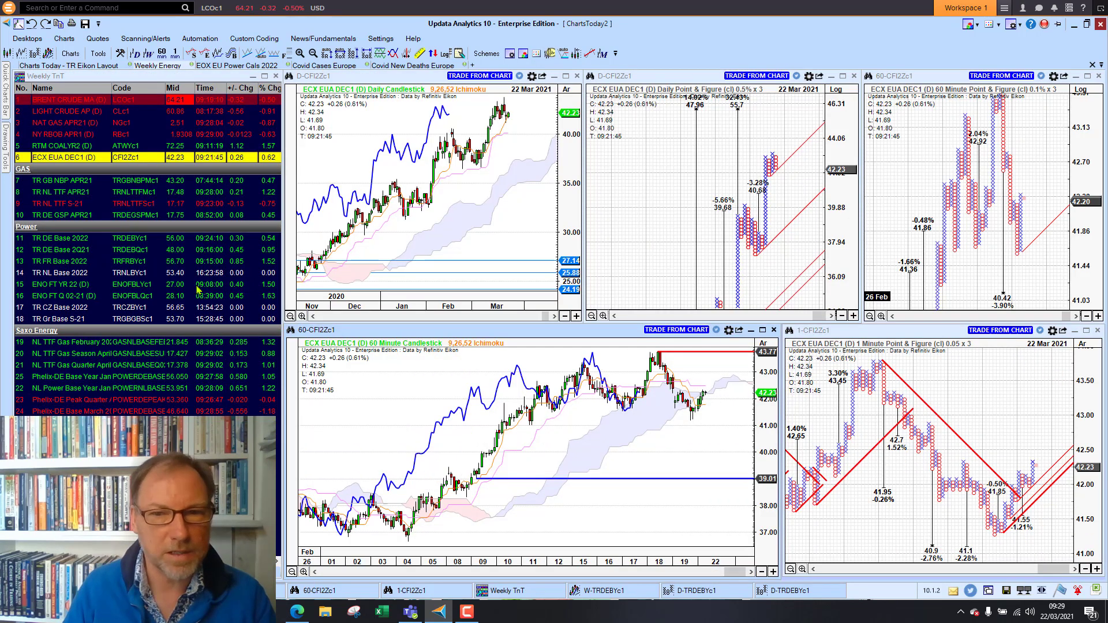
Load BRENT CRUDE MA, LIGHT CRUDE AP, then NAT GAS APR21 into the linked charts.
left_click(52, 101)
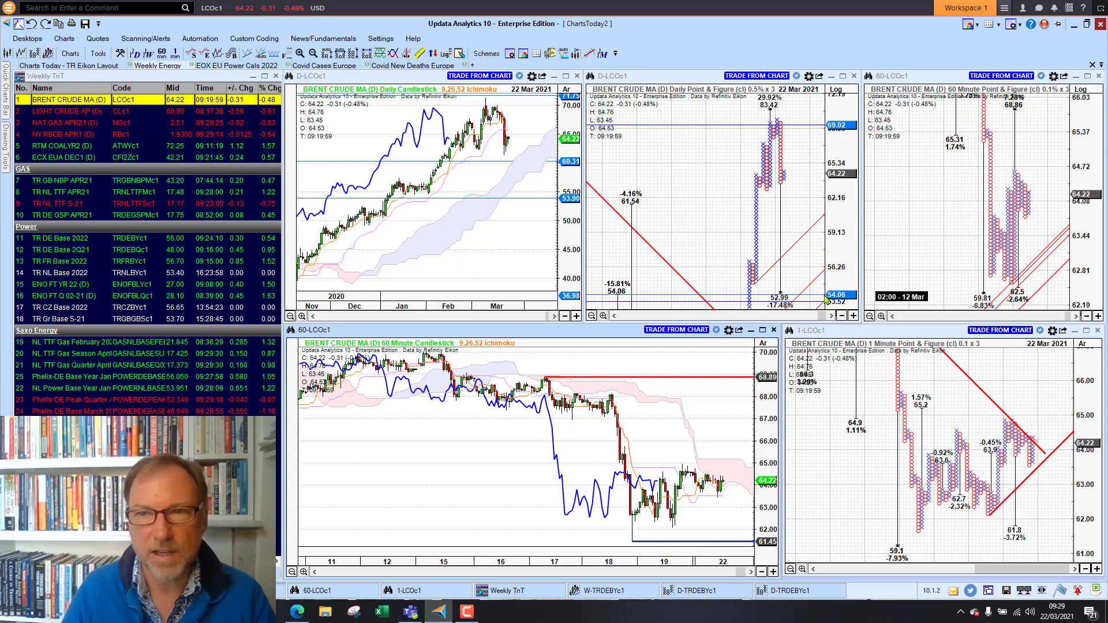
left_click(52, 112)
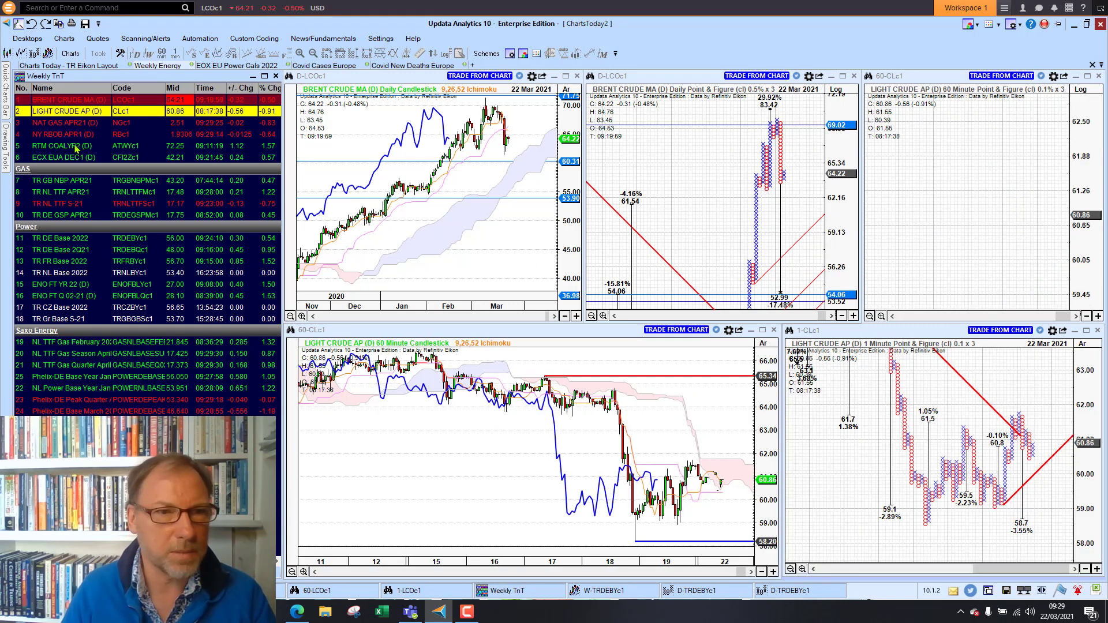
left_click(65, 125)
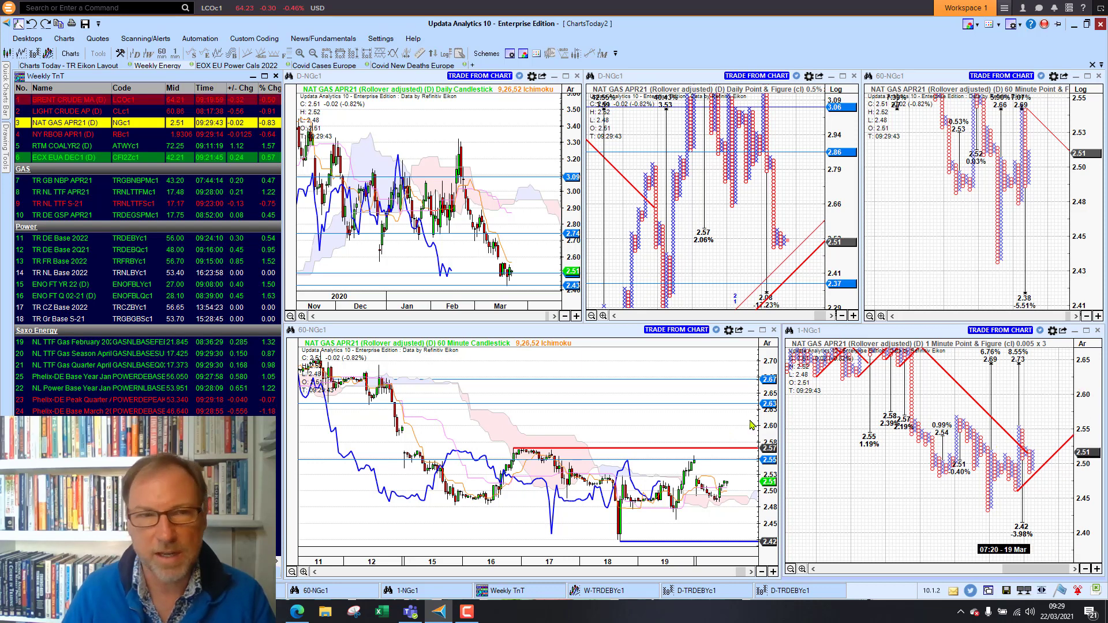
Step the linked charts through RTM COALYR2, ECX EUA DEC1, then TR GB NBP APR21.
left_click(58, 147)
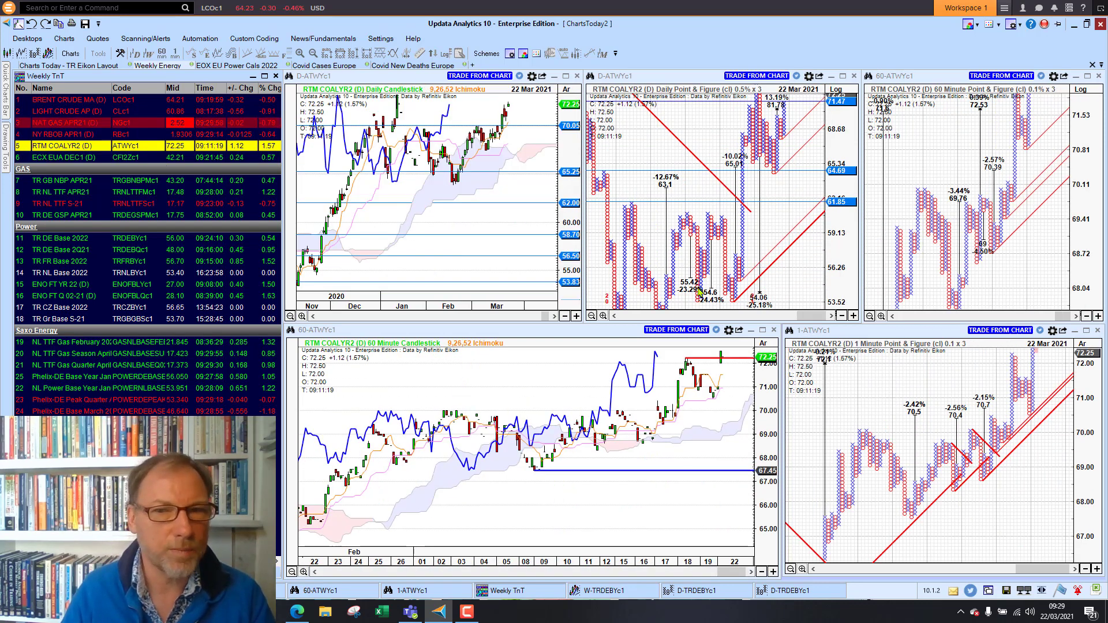
left_click(54, 158)
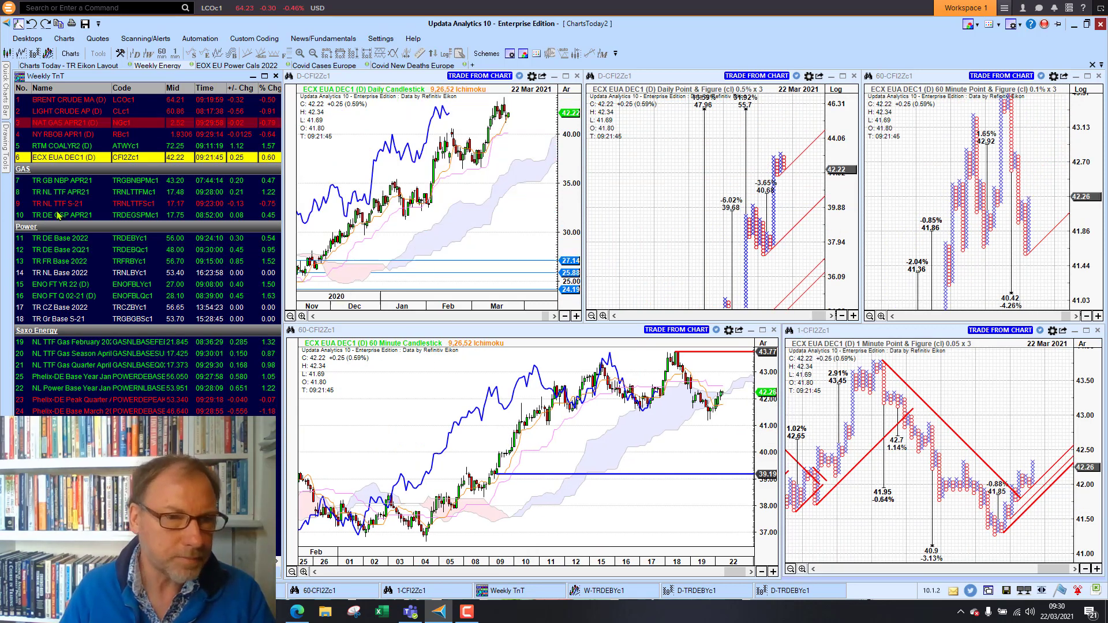
left_click(50, 181)
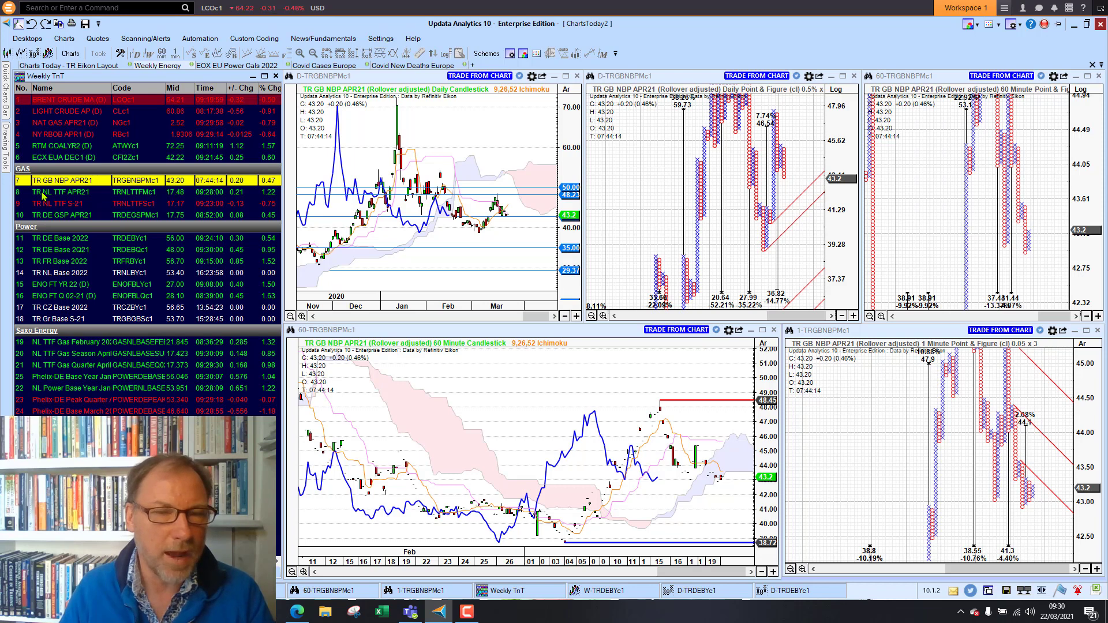
Show TR NL TTF APR21, TR NL TTF S-21, then TR DE Base 2022 in the charts.
left_click(44, 193)
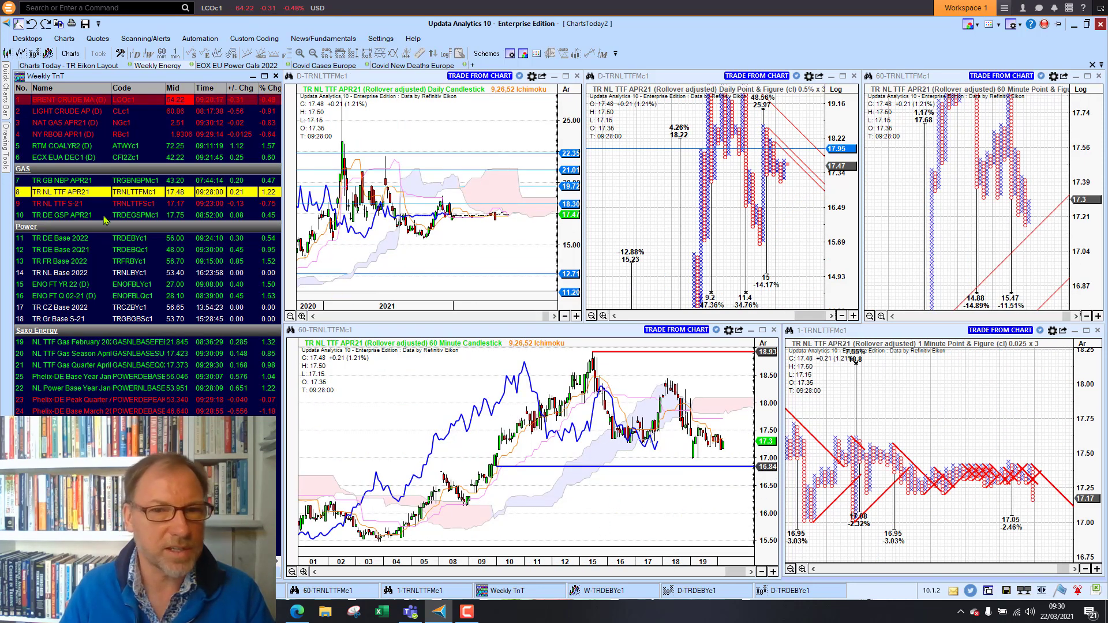
left_click(56, 205)
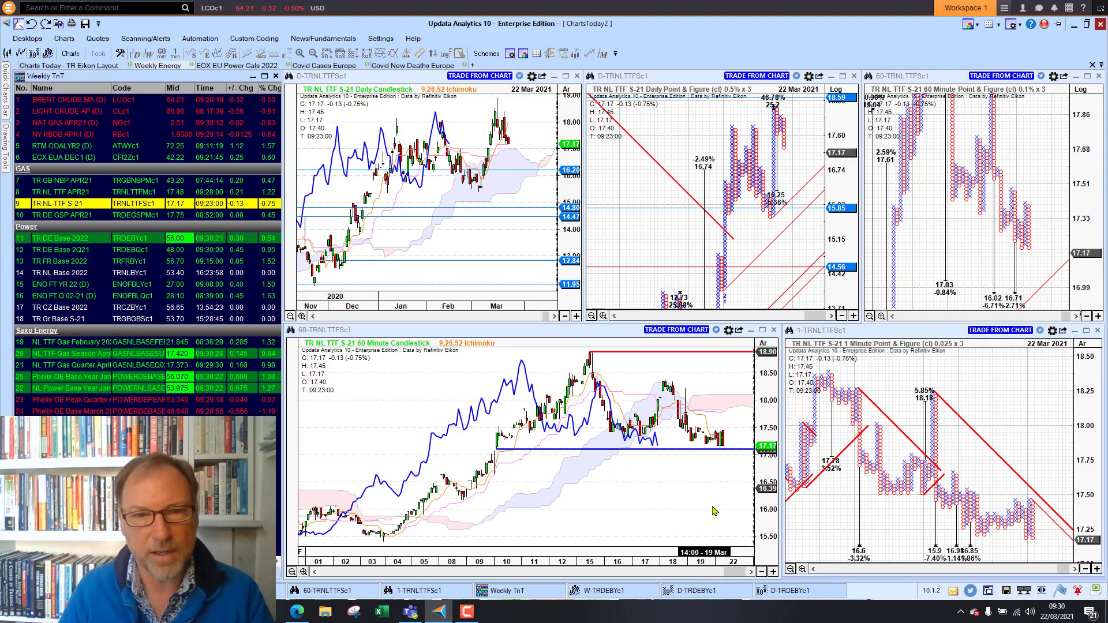
left_click(68, 240)
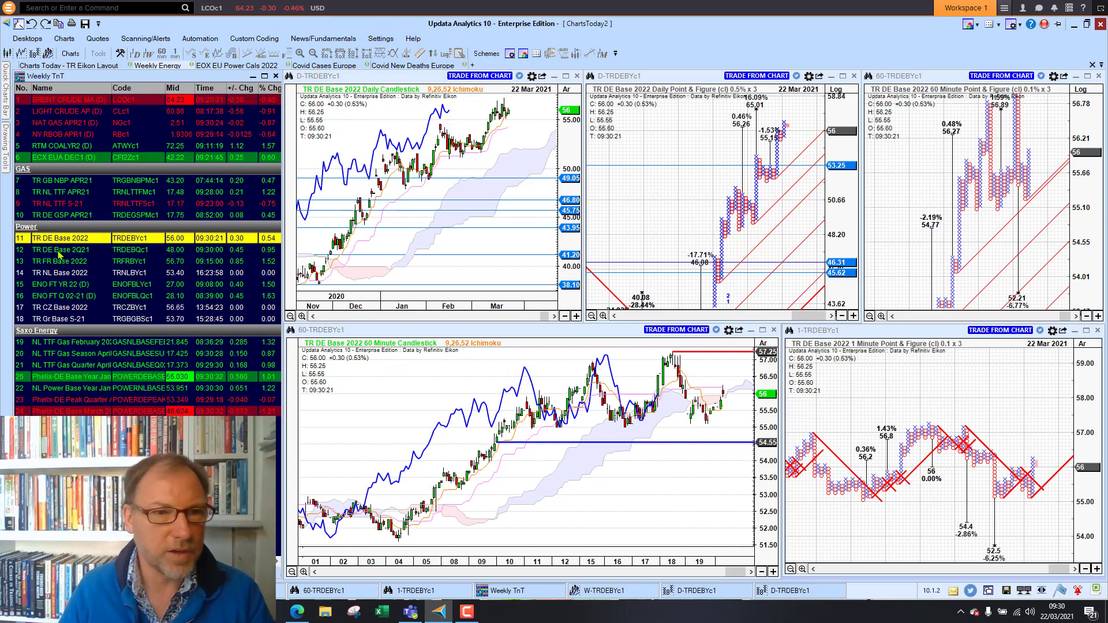
Review TR DE Base 2Q21 and ENO FT YR 22, then switch to the Covid Cases Europe desktop.
left_click(59, 252)
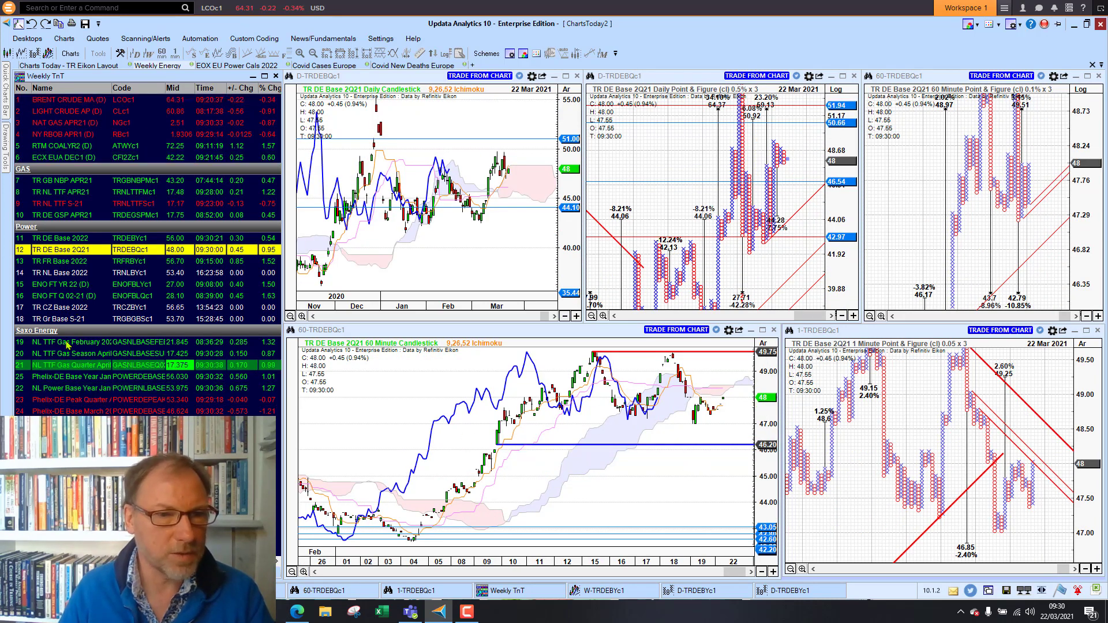
left_click(49, 285)
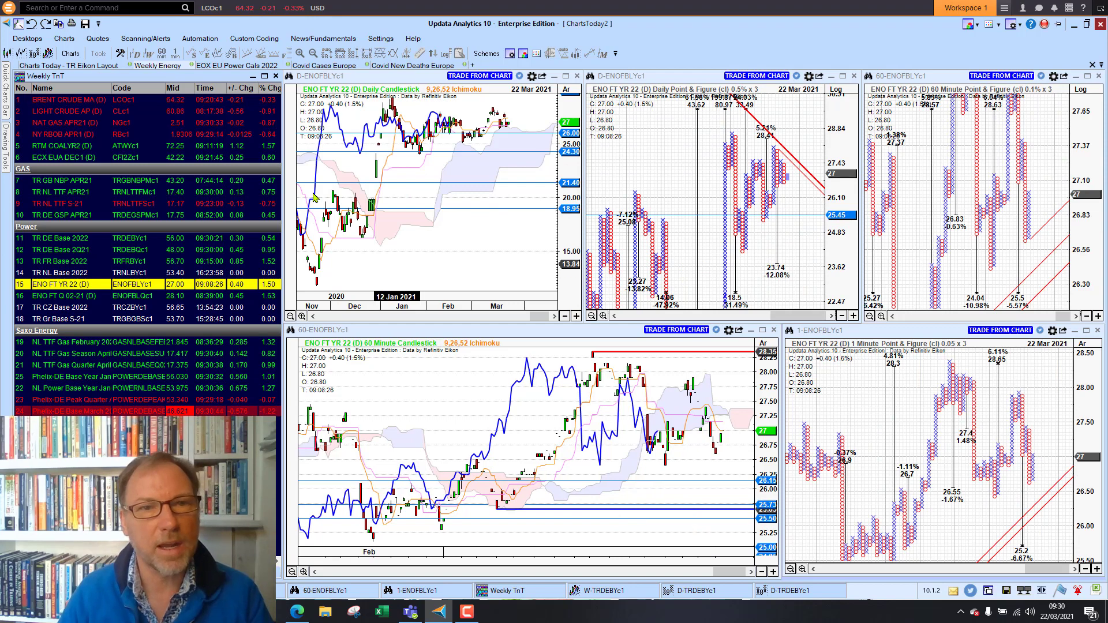
left_click(324, 66)
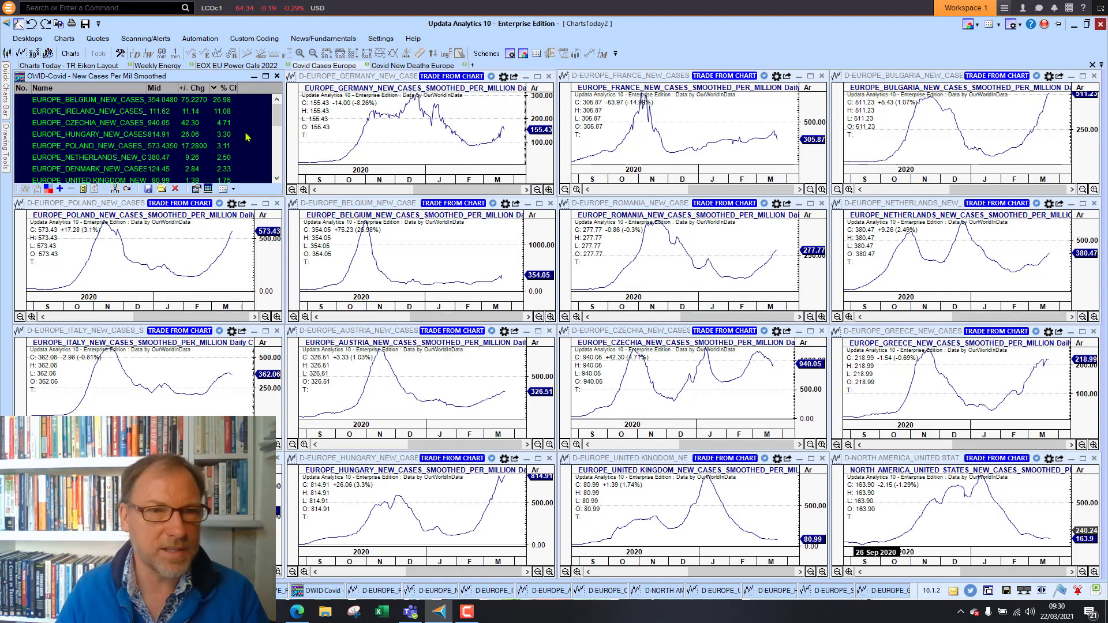
Sort the Covid list by % Chg with the biggest decliners first, then select France.
left_click(223, 88)
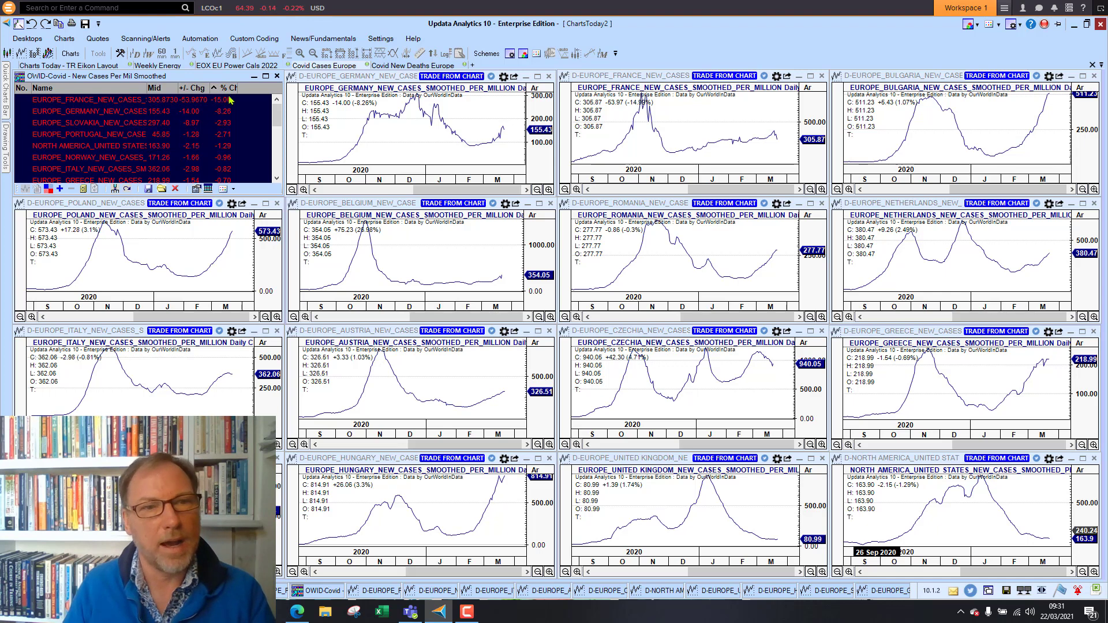
left_click(224, 88)
left_click(214, 90)
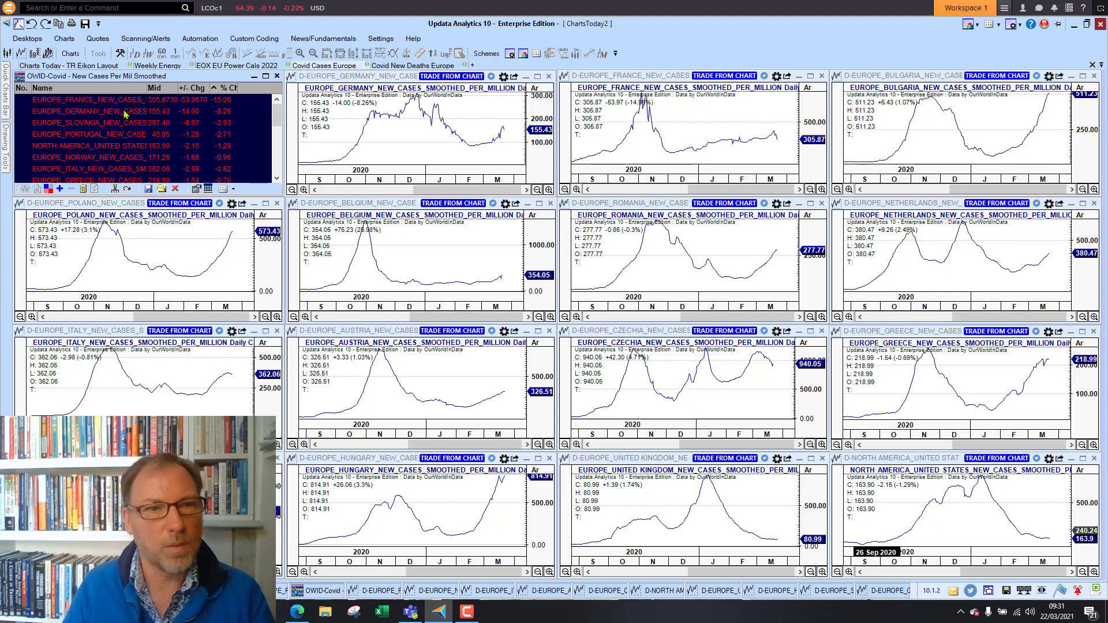
left_click(86, 101)
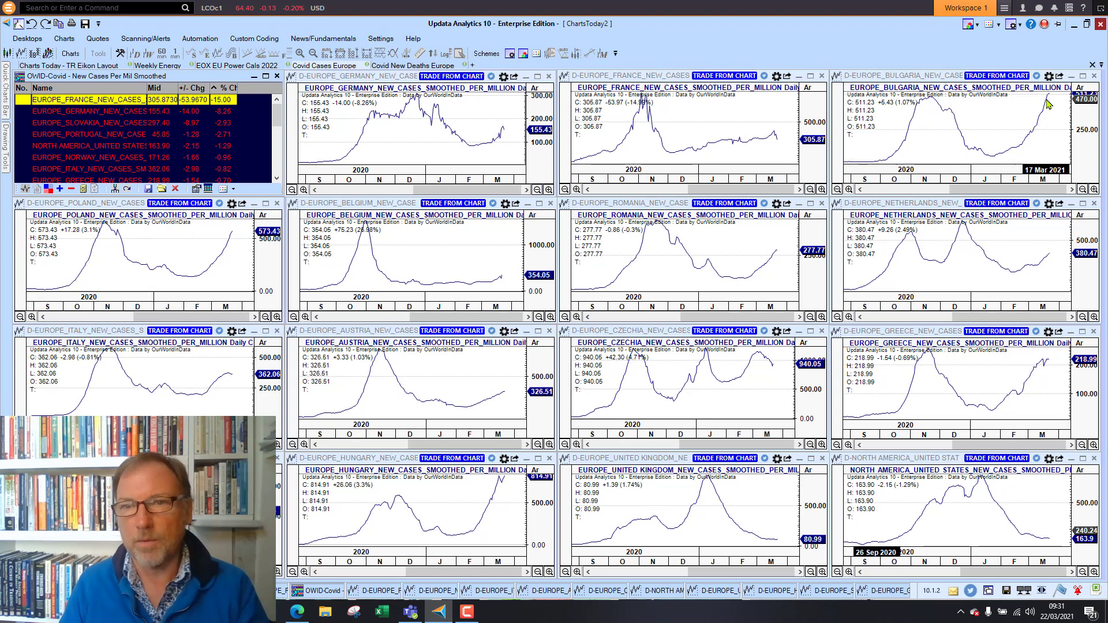
Sort the cases list by % Chg descending, select Hungary's chart, then show the Covid New Deaths Europe desktop.
left_click(222, 88)
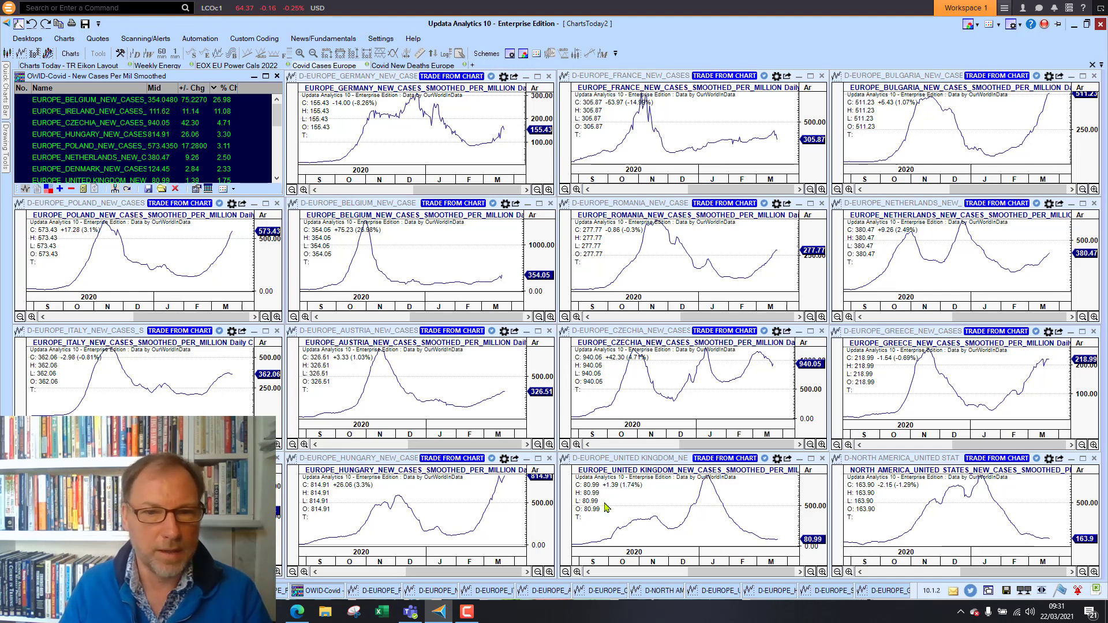
left_click(411, 494)
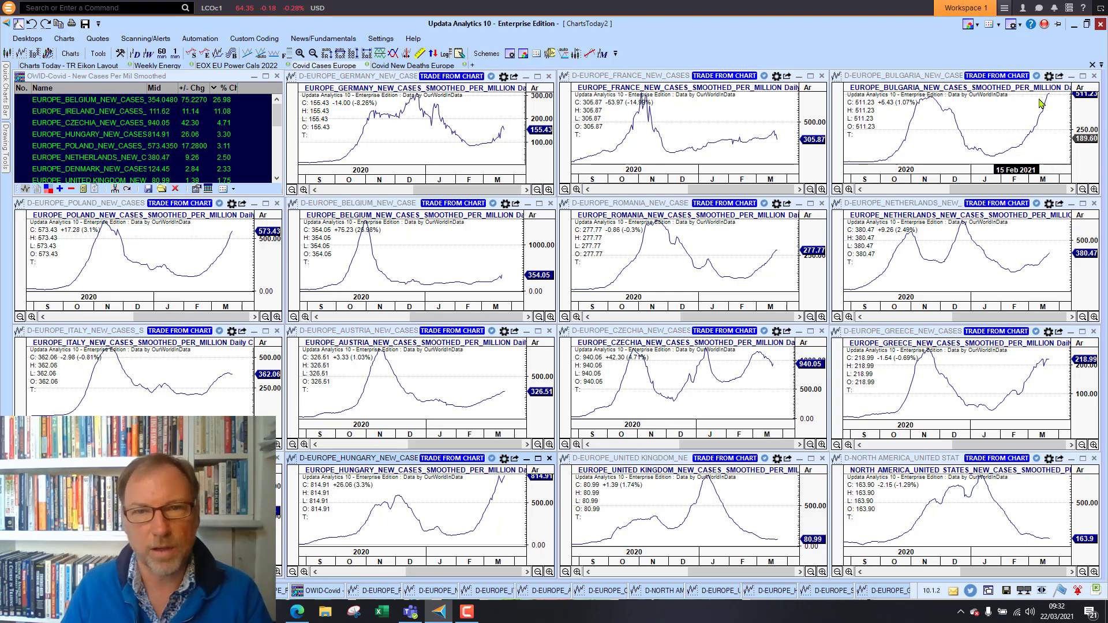
left_click(413, 65)
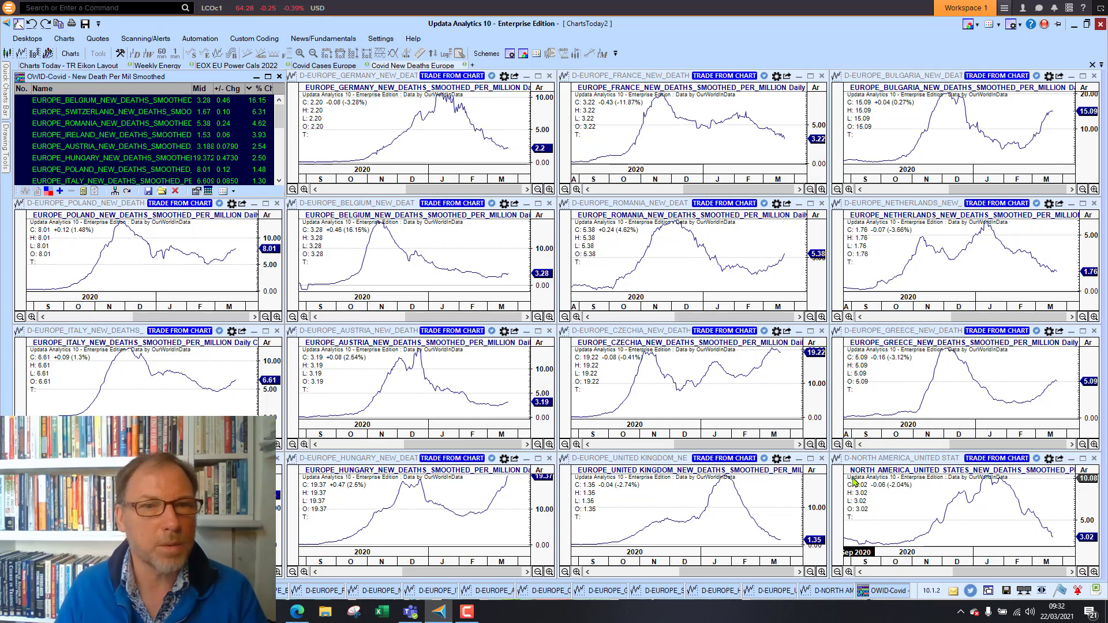
mouse_move(825, 476)
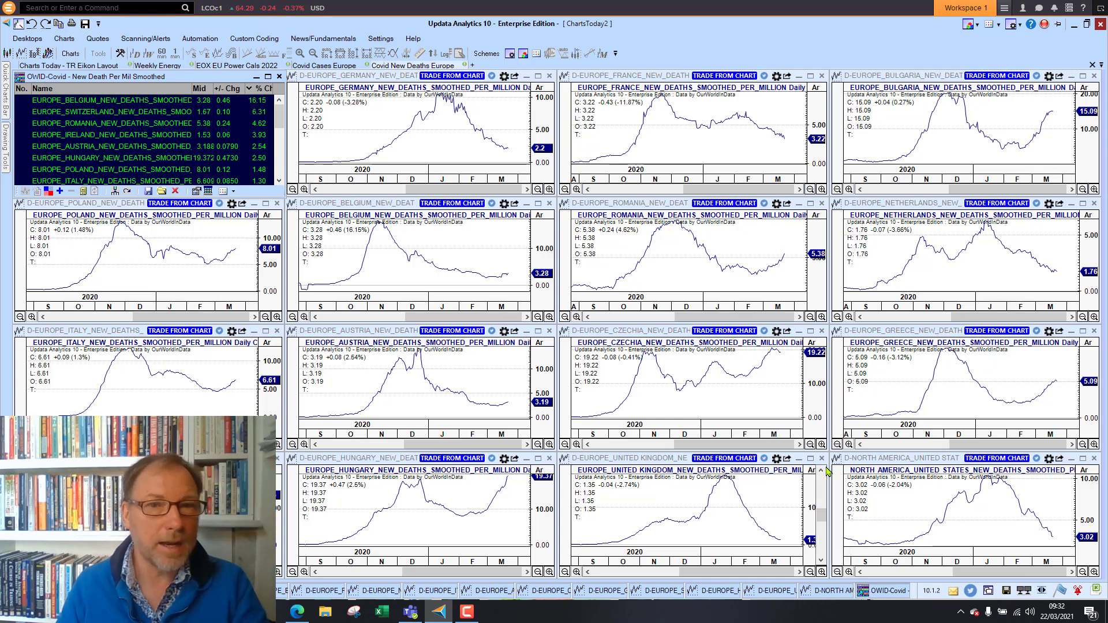